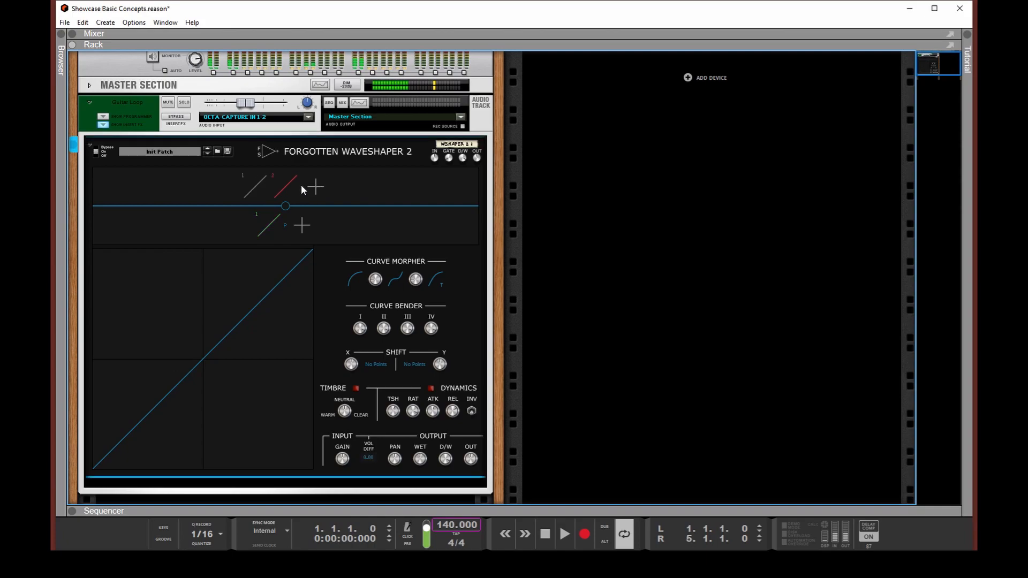
- Add wave shaper modules to the upper module row until it holds eight
{"action": "left_click", "coordinate": [331, 186]}
{"action": "left_click", "coordinate": [346, 187]}
{"action": "left_click", "coordinate": [362, 187]}
{"action": "left_click", "coordinate": [377, 188]}
{"action": "left_click", "coordinate": [387, 189]}
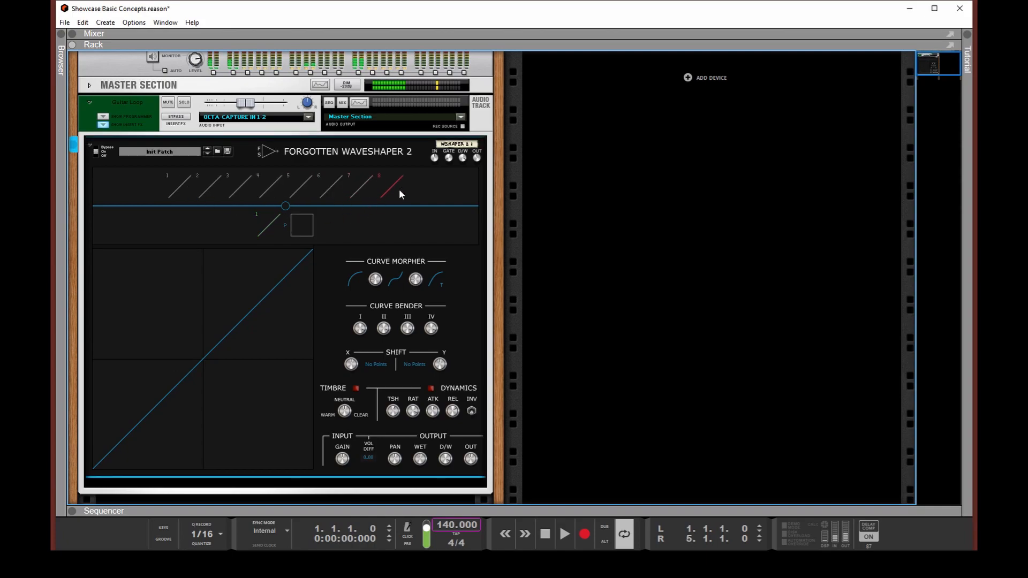
- Remove the extra wave shaper modules, leaving only module 1 in the upper row
{"action": "left_click", "coordinate": [217, 193]}
{"action": "left_click", "coordinate": [231, 192]}
{"action": "left_click", "coordinate": [226, 190]}
{"action": "left_click", "coordinate": [239, 189]}
{"action": "left_click", "coordinate": [250, 188]}
{"action": "left_click", "coordinate": [262, 189]}
{"action": "left_click", "coordinate": [273, 193]}
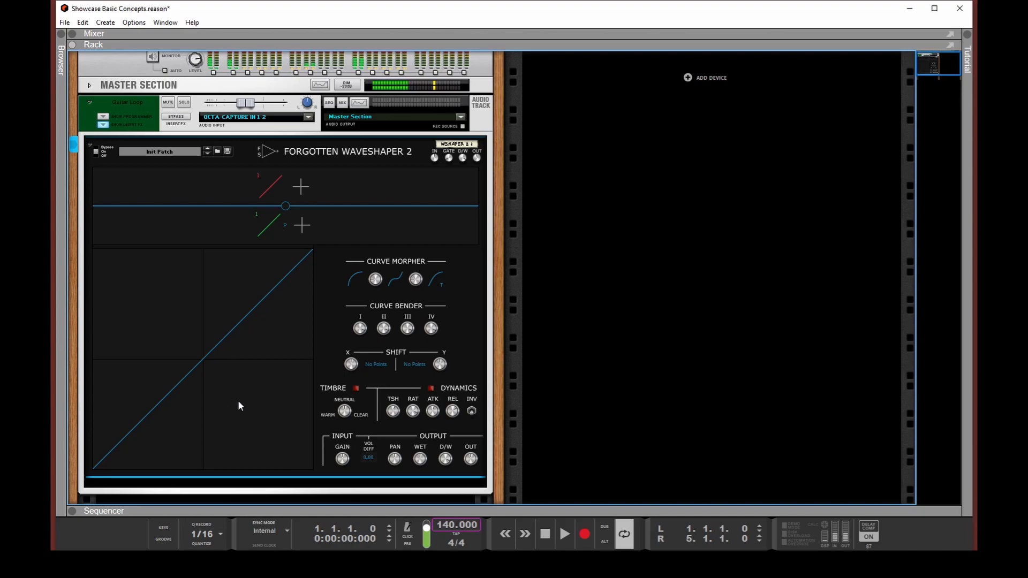
- Add two points to module 1's curve in the upper half and bend the segment leading to the first point
{"action": "left_click", "coordinate": [227, 290]}
{"action": "left_click", "coordinate": [293, 334]}
{"action": "left_click_drag", "start_coordinate": [213, 303], "coordinate": [230, 287]}
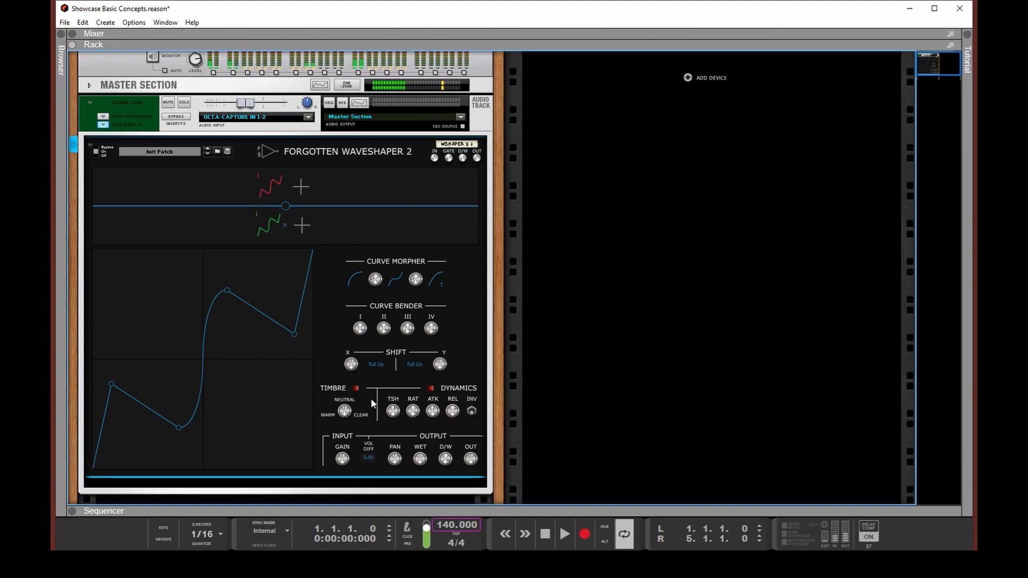
- Try morphing the curve with Stairsteps as the middle Curve Morpher shape, and set that shape to Asymmetric Polynomial
{"action": "left_click", "coordinate": [387, 287]}
{"action": "left_click", "coordinate": [423, 351]}
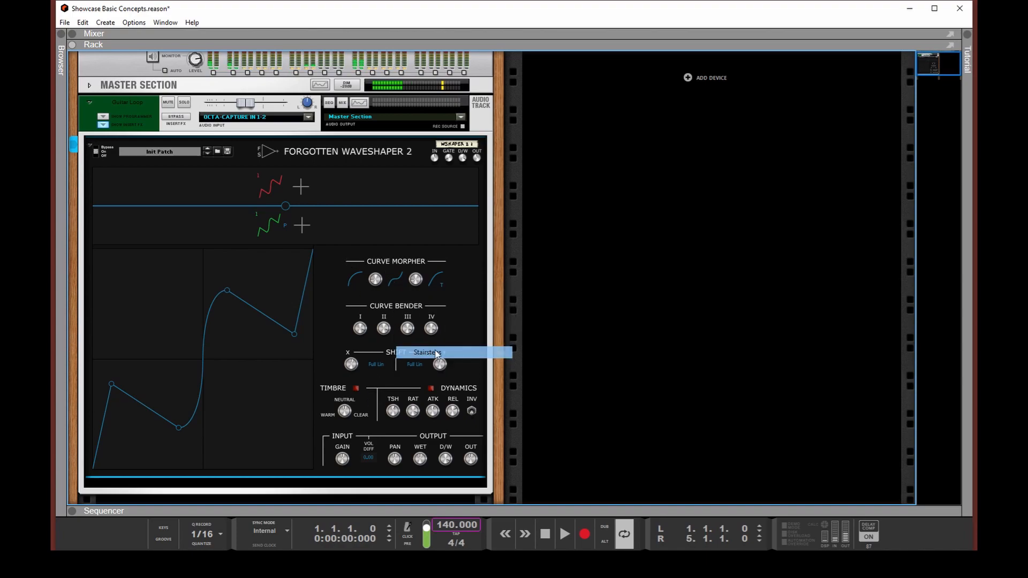
{"action": "left_click_drag", "start_coordinate": [374, 279], "coordinate": [359, 259]}
{"action": "left_click", "coordinate": [395, 279]}
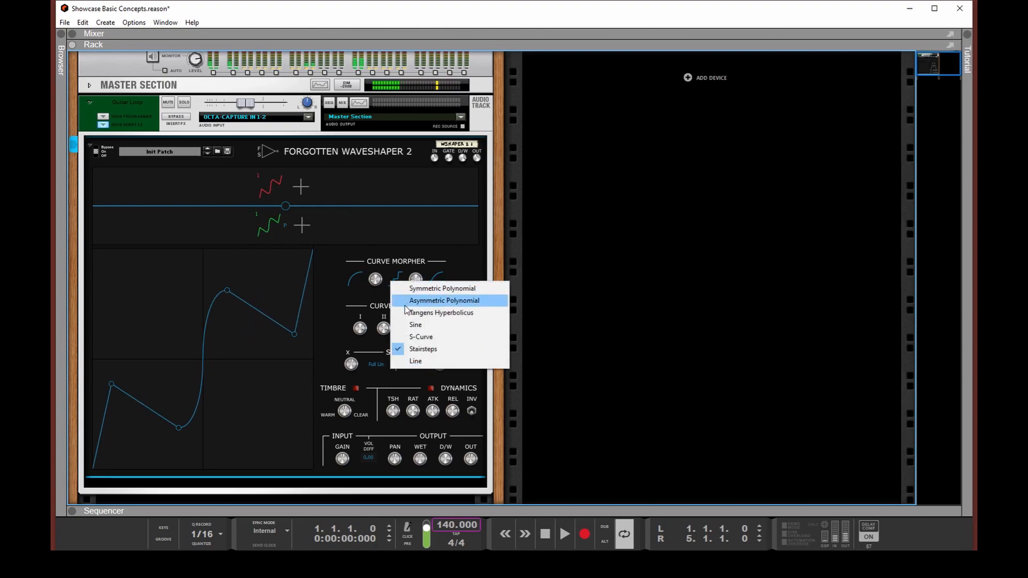
{"action": "left_click", "coordinate": [445, 298]}
- Try reshaping module 1's curve with Curve Bender I
{"action": "left_click_drag", "start_coordinate": [196, 334], "coordinate": [297, 328]}
{"action": "left_click_drag", "start_coordinate": [359, 328], "coordinate": [386, 255]}
{"action": "left_click", "coordinate": [263, 359]}
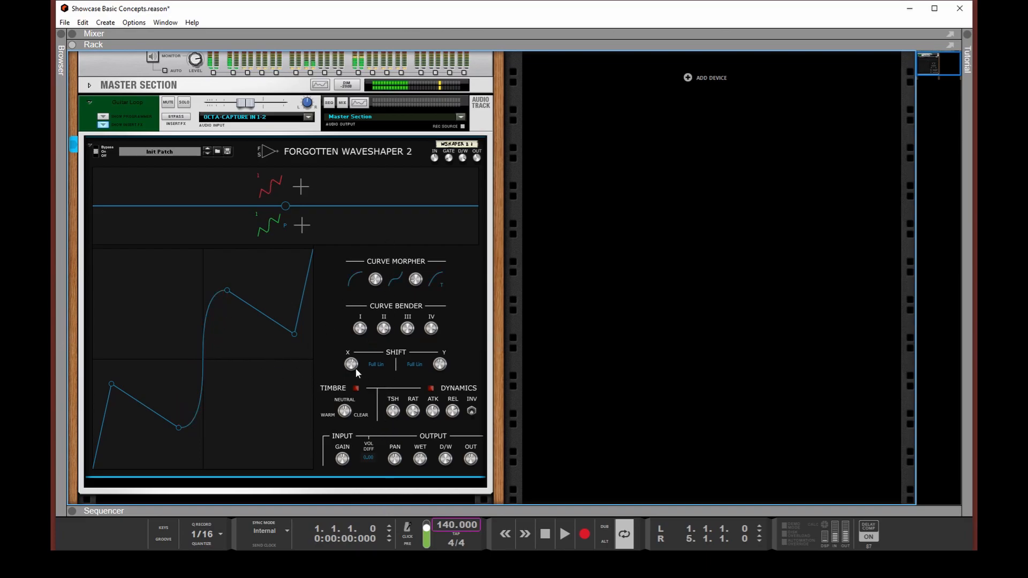
- Try shifting the curve's points horizontally and vertically, and reset the vertical shift
{"action": "mouse_move", "coordinate": [351, 364]}
{"action": "left_mouse_down"}
{"action": "mouse_move", "coordinate": [350, 348]}
{"action": "mouse_move", "coordinate": [351, 375]}
{"action": "mouse_move", "coordinate": [351, 365]}
{"action": "left_mouse_up"}
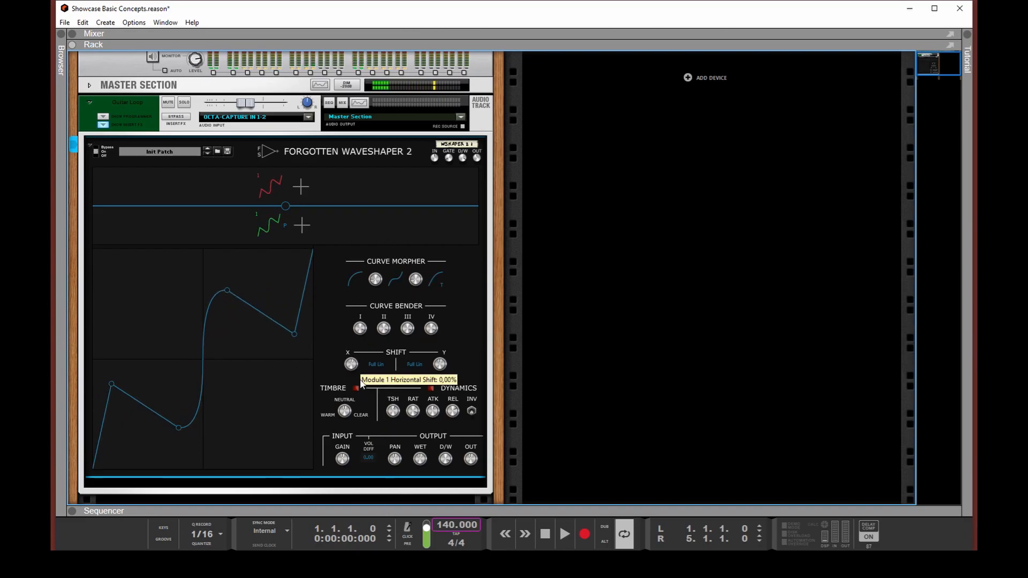
{"action": "left_click_drag", "start_coordinate": [441, 365], "coordinate": [416, 420]}
{"action": "left_click", "coordinate": [439, 364], "text": "ctrl"}
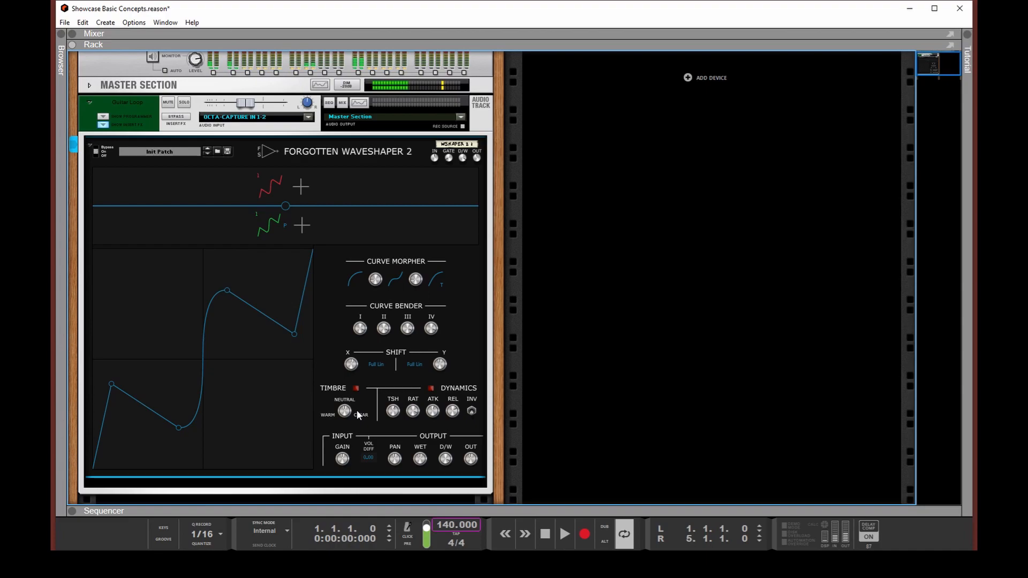
- Try module 1's timbre toward Warm, and enable Dynamics with a lowered threshold
{"action": "left_click_drag", "start_coordinate": [344, 411], "coordinate": [348, 482]}
{"action": "left_click", "coordinate": [431, 388]}
{"action": "mouse_move", "coordinate": [390, 421]}
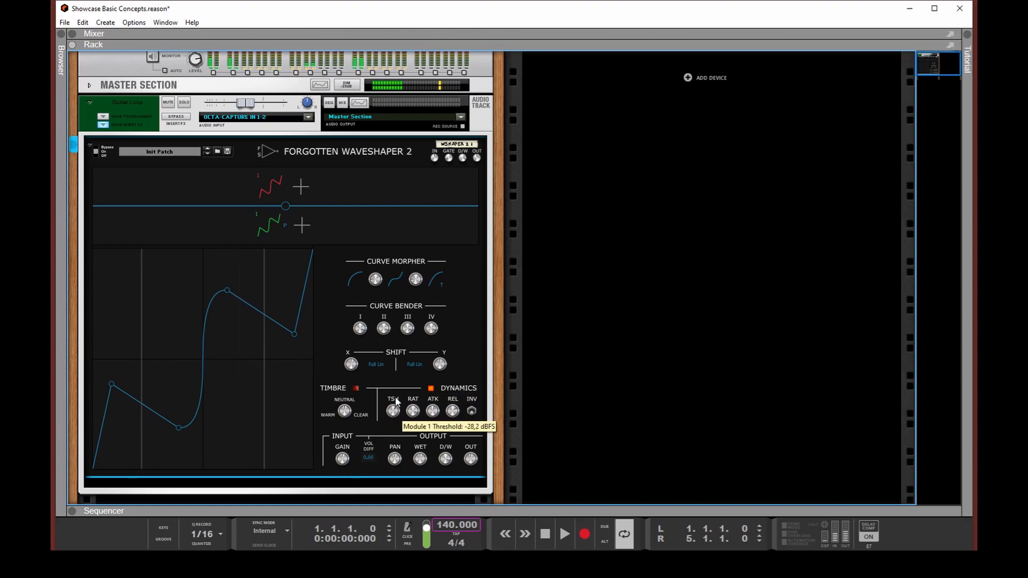
{"action": "left_click_drag", "start_coordinate": [390, 421], "coordinate": [393, 442]}
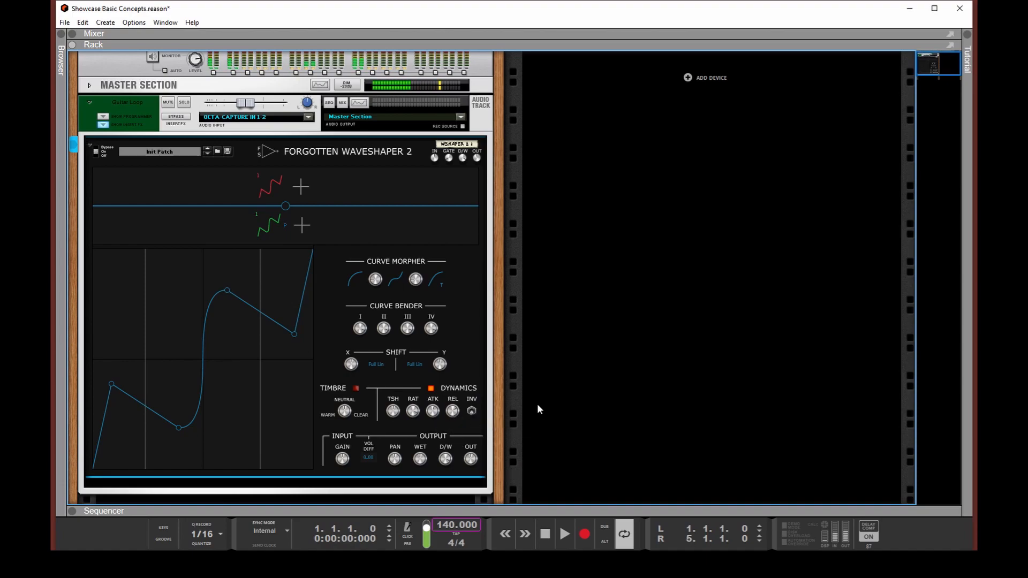
{"action": "mouse_move", "coordinate": [452, 410]}
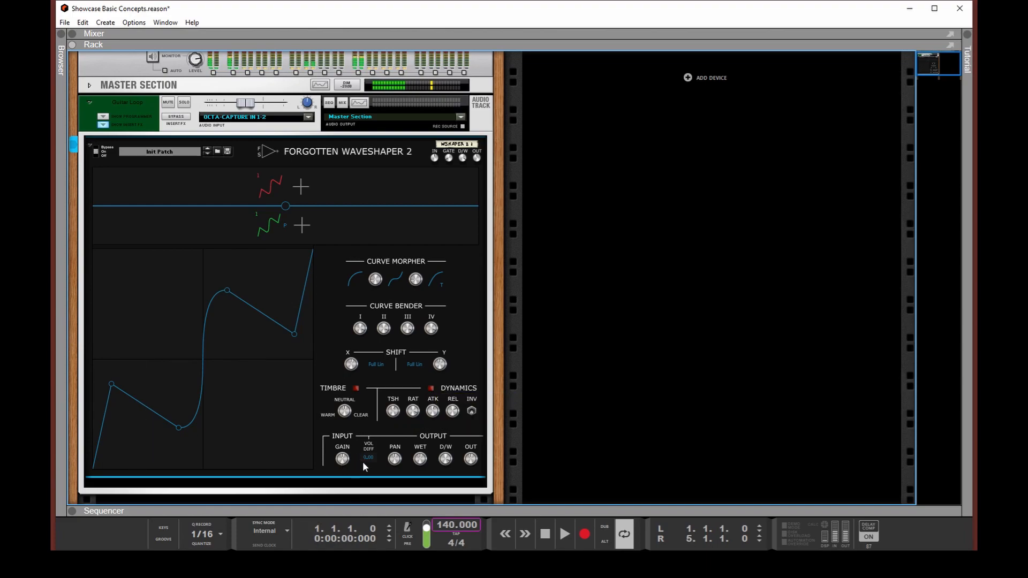
- Try module 1's wet and output levels and set its Dry/Wet to 100%
{"action": "mouse_move", "coordinate": [340, 460]}
{"action": "left_click_drag", "start_coordinate": [416, 467], "coordinate": [408, 493]}
{"action": "mouse_move", "coordinate": [446, 457]}
{"action": "left_click_drag", "start_coordinate": [448, 461], "coordinate": [473, 400]}
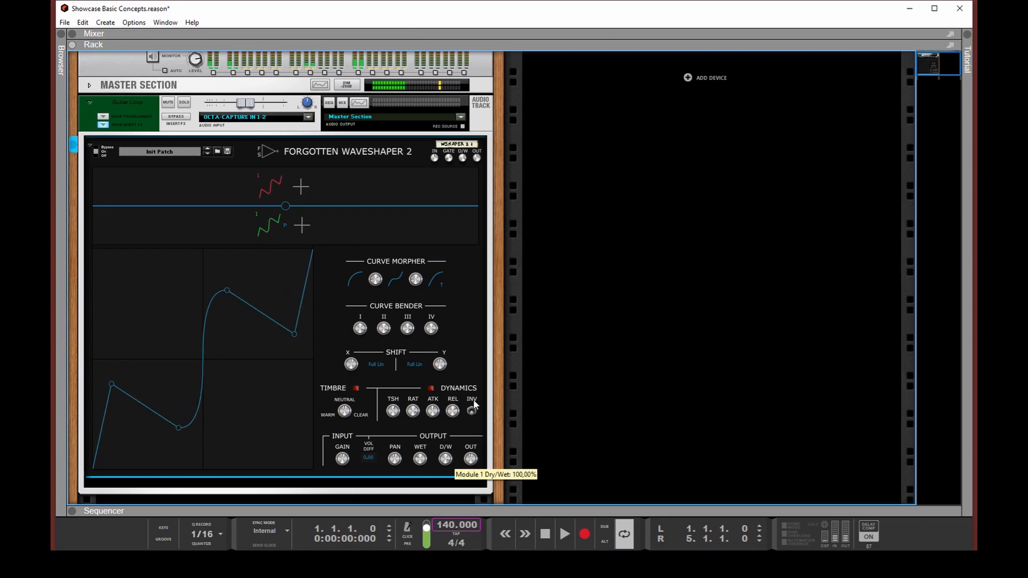
{"action": "mouse_move", "coordinate": [474, 461]}
{"action": "mouse_move", "coordinate": [474, 464]}
{"action": "left_mouse_down"}
{"action": "mouse_move", "coordinate": [469, 407]}
{"action": "mouse_move", "coordinate": [470, 489]}
{"action": "mouse_move", "coordinate": [469, 462]}
{"action": "left_mouse_up"}
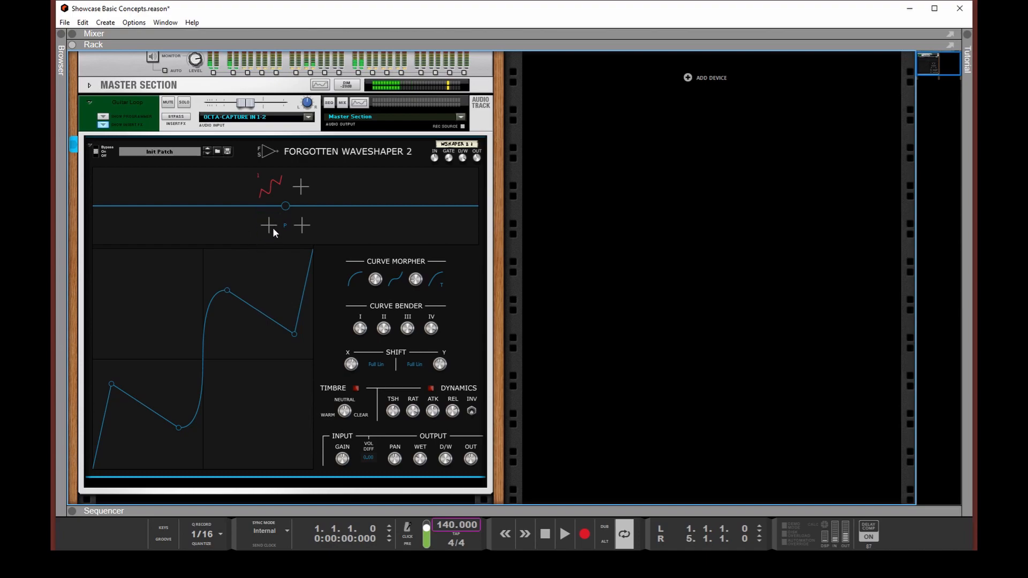
- Add four more wave shaper modules beside module 1 in the upper row
{"action": "left_click", "coordinate": [300, 186]}
{"action": "left_click", "coordinate": [316, 186]}
{"action": "left_click", "coordinate": [346, 186]}
{"action": "left_click", "coordinate": [362, 187]}
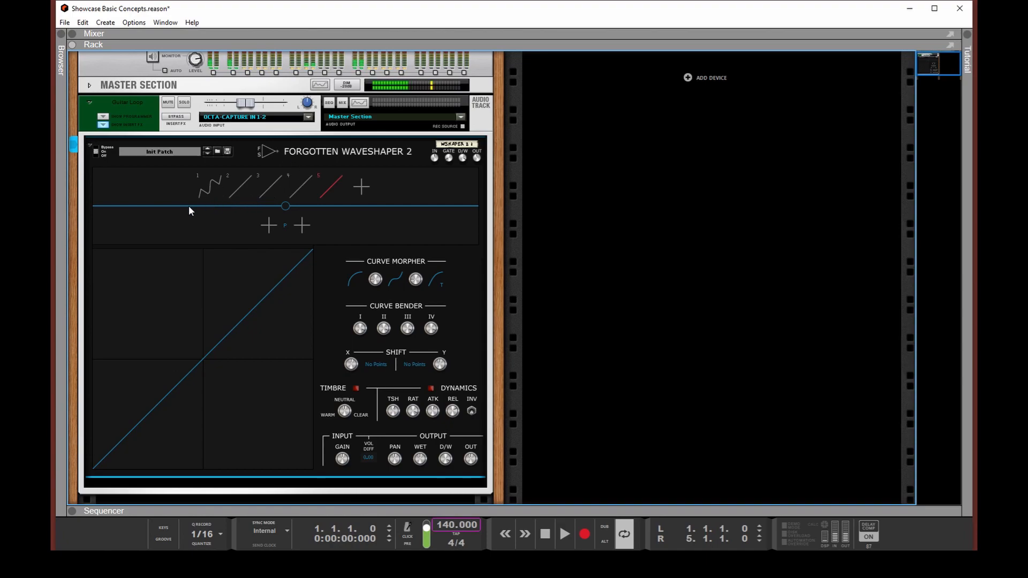
- Assign module 1 from the upper row to the first slot of the signal band
{"action": "left_click_drag", "start_coordinate": [213, 188], "coordinate": [269, 223]}
{"action": "mouse_move", "coordinate": [265, 230]}
{"action": "left_mouse_down"}
{"action": "mouse_move", "coordinate": [320, 231]}
{"action": "mouse_move", "coordinate": [273, 226]}
{"action": "left_mouse_up"}
{"action": "left_click_drag", "start_coordinate": [281, 230], "coordinate": [273, 228]}
- Remove modules 2 to 5 from the upper row
{"action": "left_click", "coordinate": [249, 185], "text": "ctrl"}
{"action": "left_click", "coordinate": [274, 186], "text": "ctrl"}
{"action": "left_click", "coordinate": [277, 185], "text": "ctrl"}
{"action": "left_click", "coordinate": [287, 184], "text": "ctrl"}
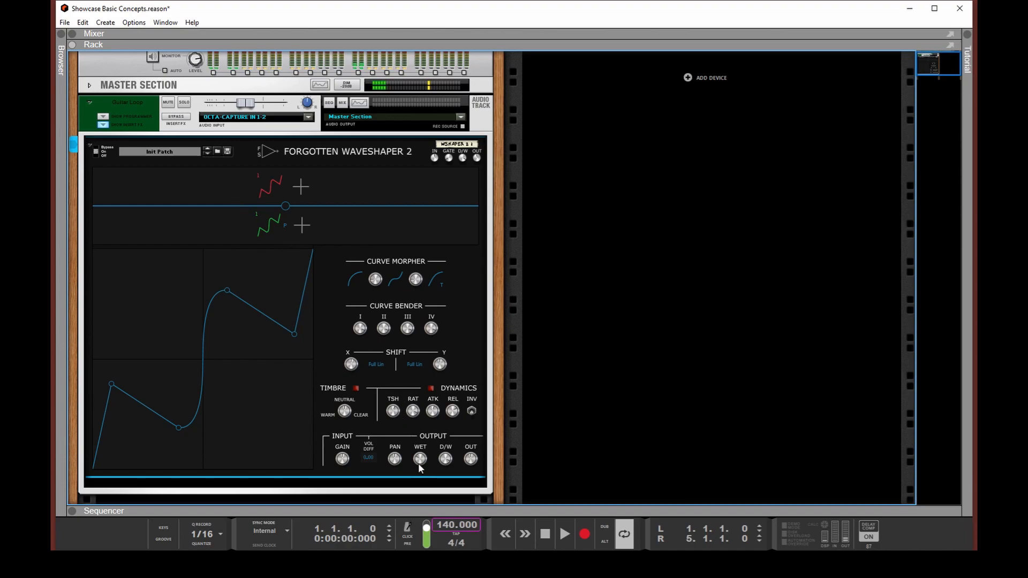
- Start playback, apply the Analog Saturation starter to module 1 and adjust its wet level
{"action": "key", "text": "space"}
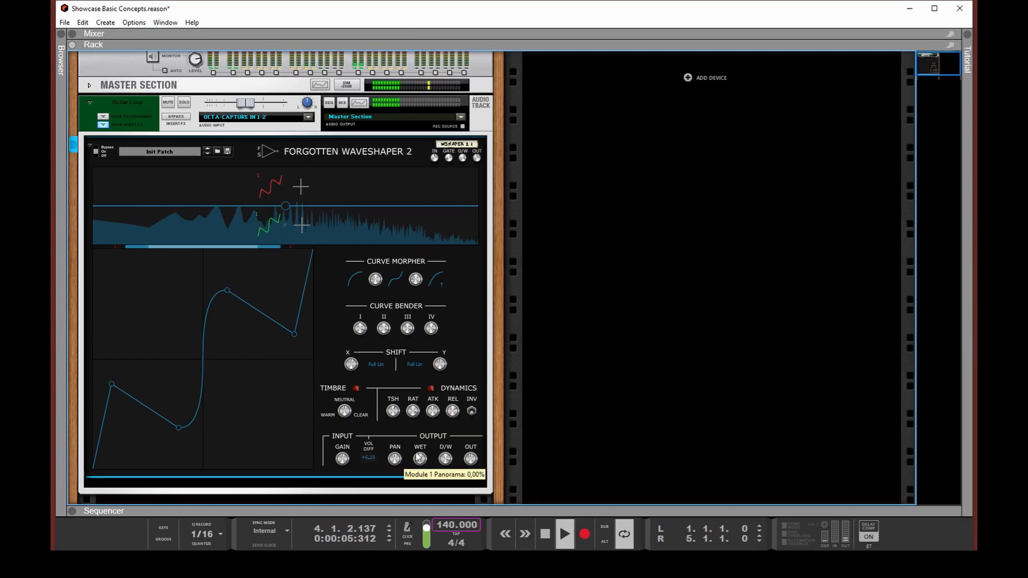
{"action": "left_click", "coordinate": [270, 223]}
{"action": "left_click", "coordinate": [321, 262]}
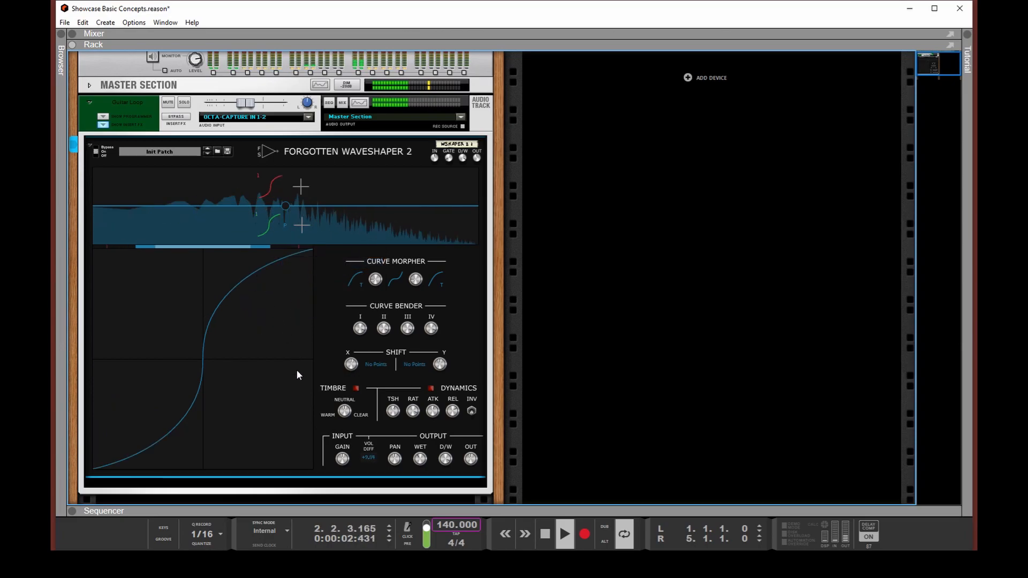
{"action": "left_click_drag", "start_coordinate": [421, 461], "coordinate": [423, 467]}
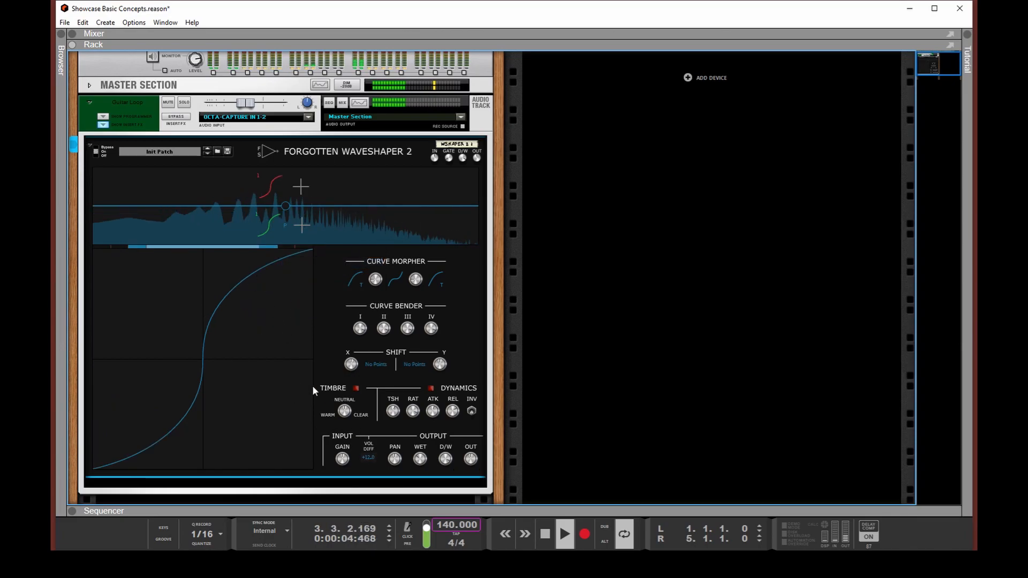
- Split the signal into two bands, shift the crossover lower and stop playback
{"action": "left_click", "coordinate": [330, 225]}
{"action": "left_click_drag", "start_coordinate": [332, 226], "coordinate": [272, 227]}
{"action": "key", "text": "space"}
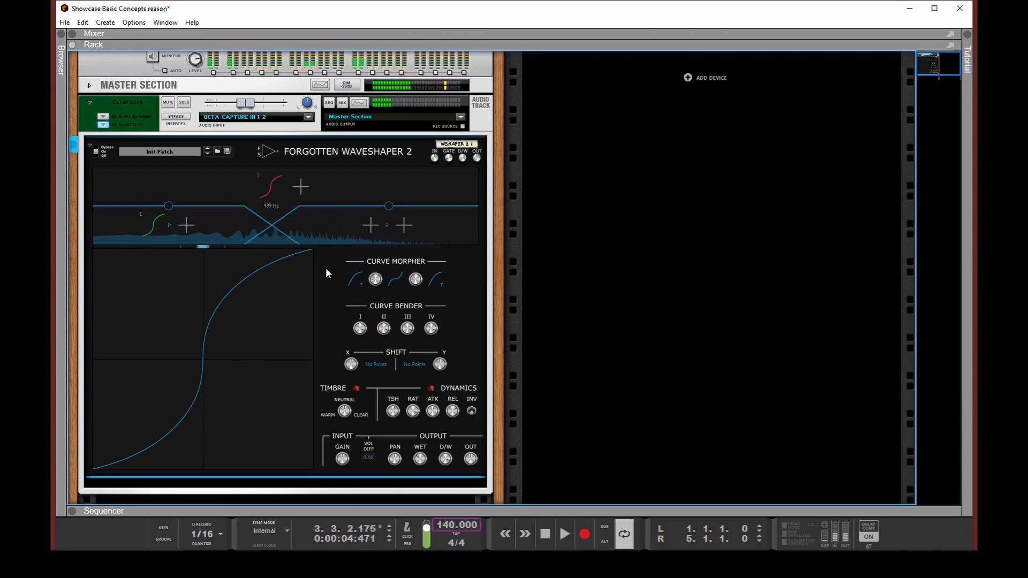
- Try adding a second module for the high band, and remove it again
{"action": "left_click", "coordinate": [301, 188]}
{"action": "left_click", "coordinate": [368, 220]}
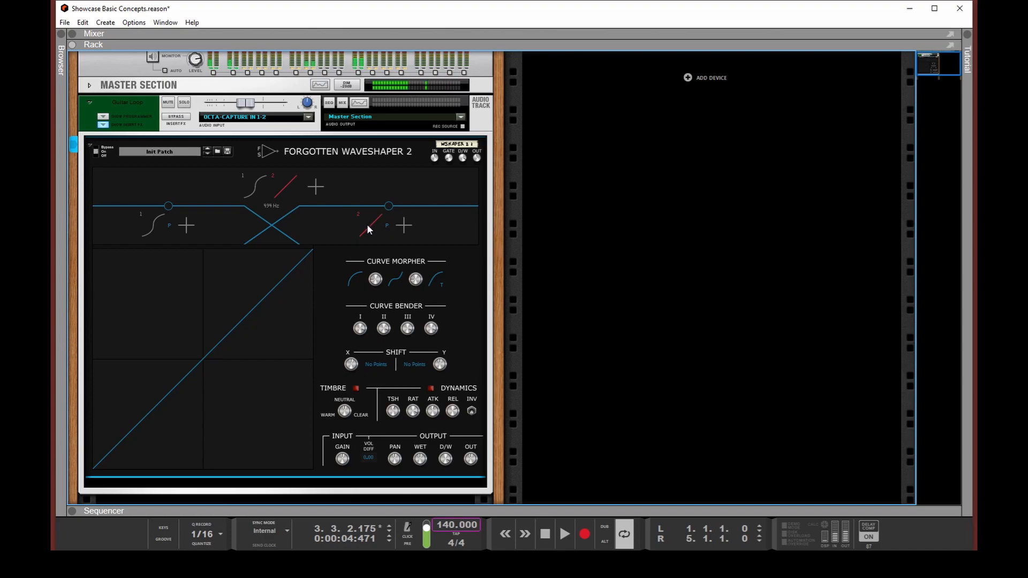
{"action": "left_click", "coordinate": [289, 186]}
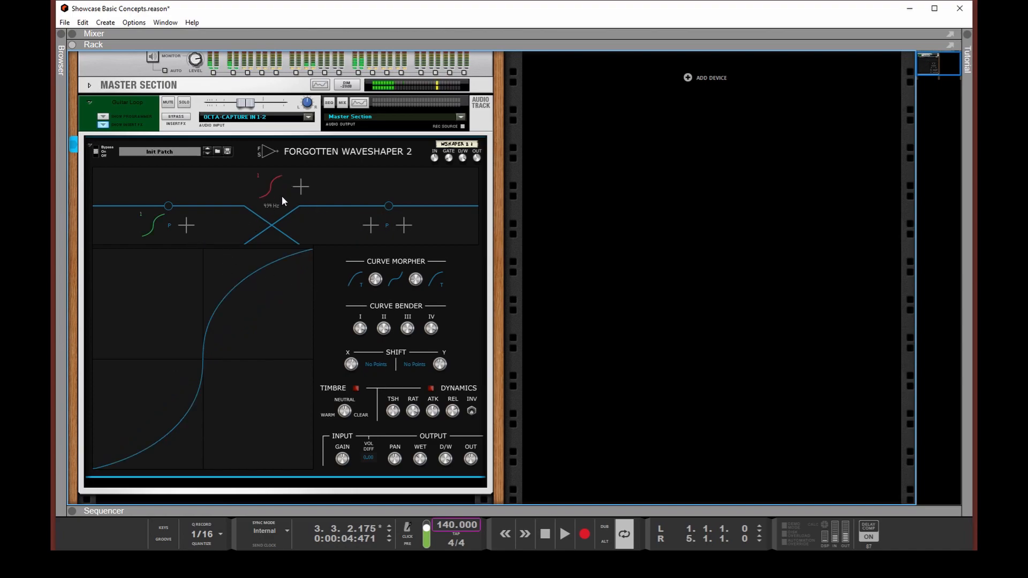
- Assign module 1 to the high band as well and lower the crossover to 257 Hz
{"action": "left_click_drag", "start_coordinate": [272, 191], "coordinate": [371, 221]}
{"action": "left_click_drag", "start_coordinate": [277, 231], "coordinate": [238, 236]}
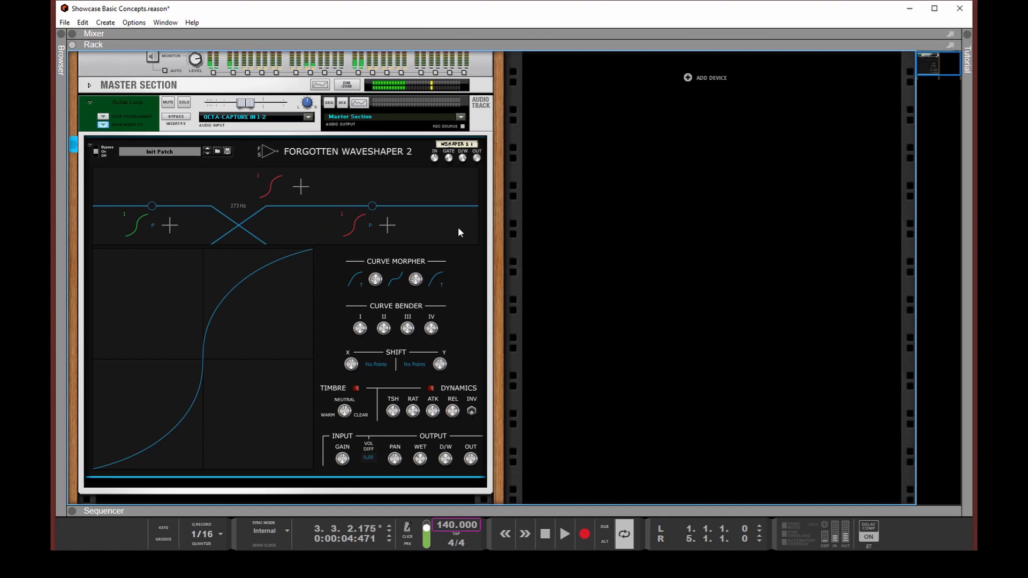
{"action": "left_click_drag", "start_coordinate": [247, 226], "coordinate": [240, 223]}
- Split the high band with two more crossovers, the highest at 6.05 kHz
{"action": "left_click", "coordinate": [424, 225]}
{"action": "mouse_move", "coordinate": [424, 225]}
{"action": "left_mouse_down"}
{"action": "mouse_move", "coordinate": [328, 220]}
{"action": "mouse_move", "coordinate": [413, 222]}
{"action": "left_mouse_up"}
{"action": "left_click", "coordinate": [426, 226]}
- Assign module 1 to the highest band and play back a short part of the loop
{"action": "left_click", "coordinate": [300, 186]}
{"action": "left_click", "coordinate": [281, 189], "text": "ctrl"}
{"action": "left_click_drag", "start_coordinate": [272, 185], "coordinate": [458, 217]}
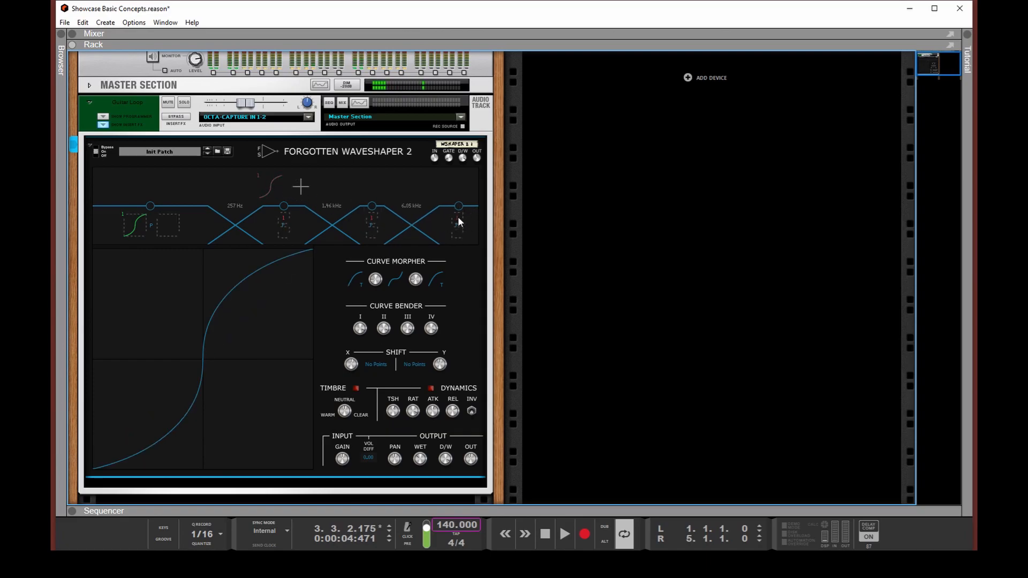
{"action": "key", "text": "space"}
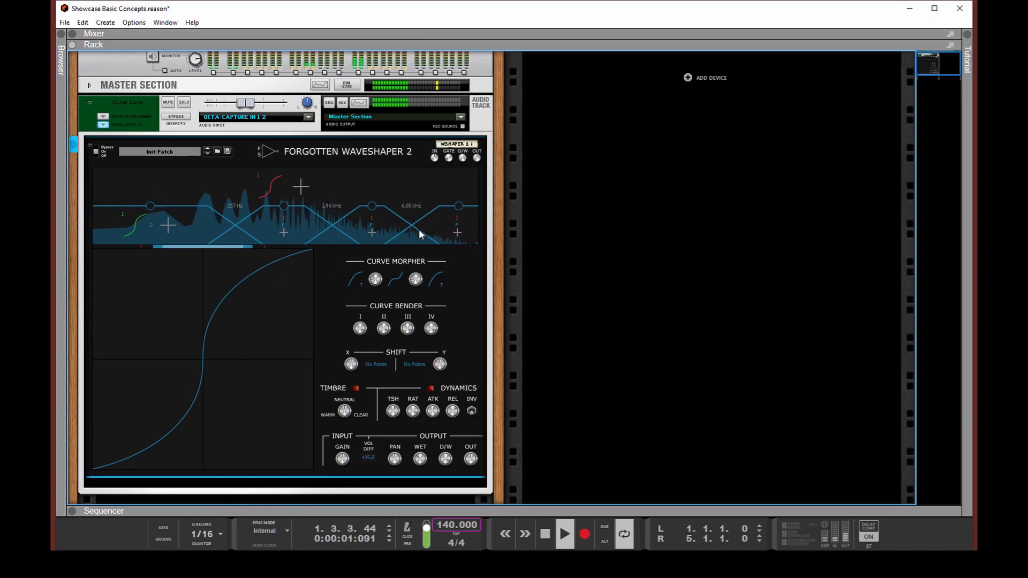
{"action": "key", "text": "space"}
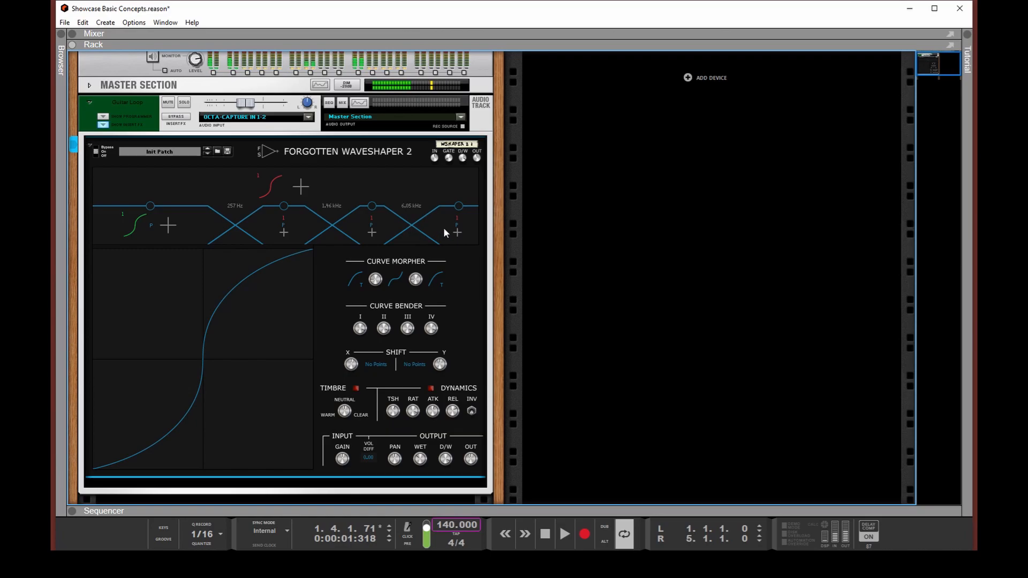
- Remove all three crossovers during playback to restore a single band, and stop playback
{"action": "key", "text": "space"}
{"action": "left_click", "coordinate": [411, 226]}
{"action": "left_click", "coordinate": [333, 227]}
{"action": "left_click", "coordinate": [236, 228]}
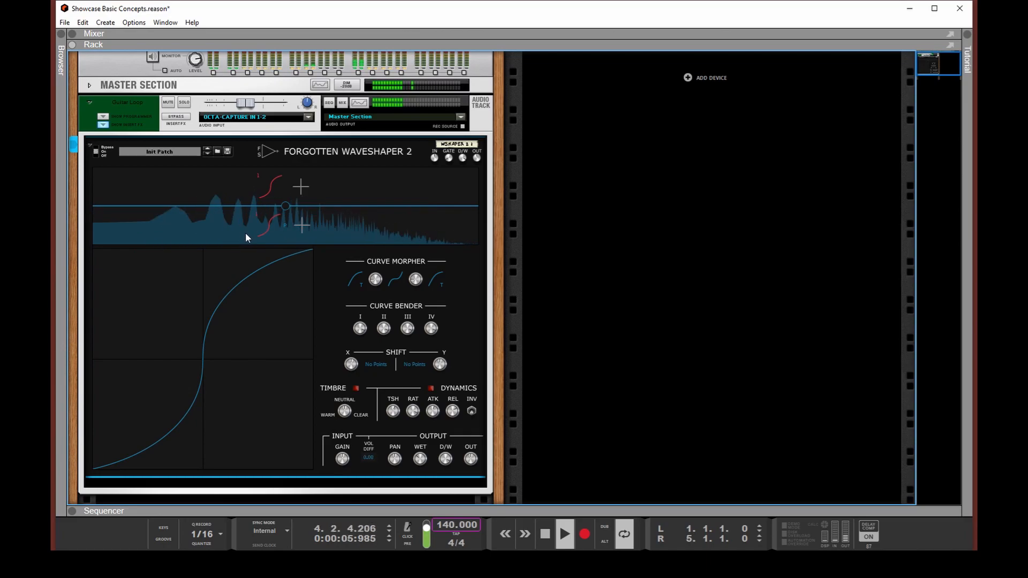
{"action": "key", "text": "space"}
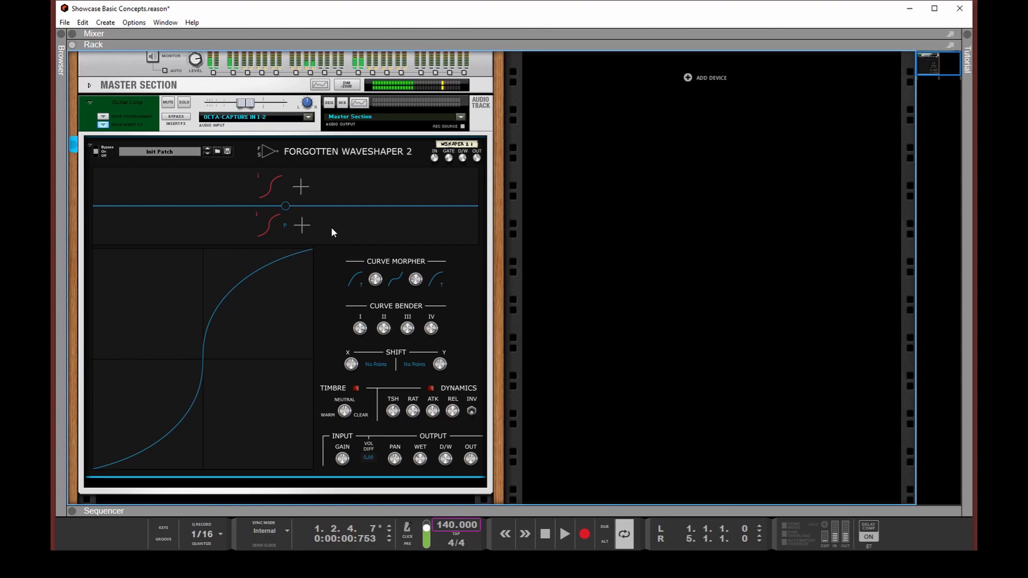
- Split the signal into two bands at 726 Hz and add a second module with the Clipping starter
{"action": "left_click_drag", "start_coordinate": [322, 230], "coordinate": [293, 230]}
{"action": "left_click", "coordinate": [301, 187]}
{"action": "left_click", "coordinate": [285, 191]}
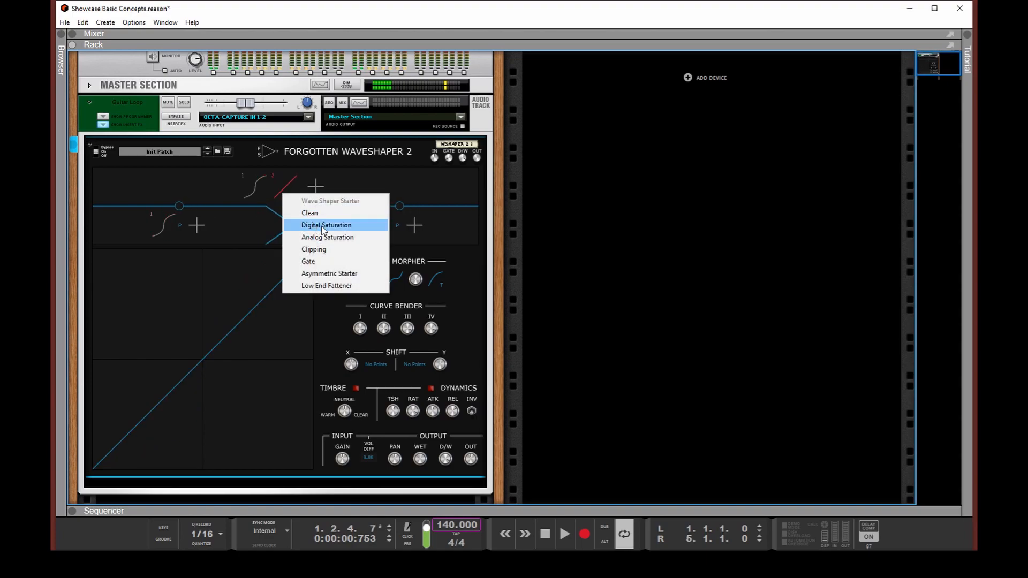
{"action": "left_click", "coordinate": [316, 250]}
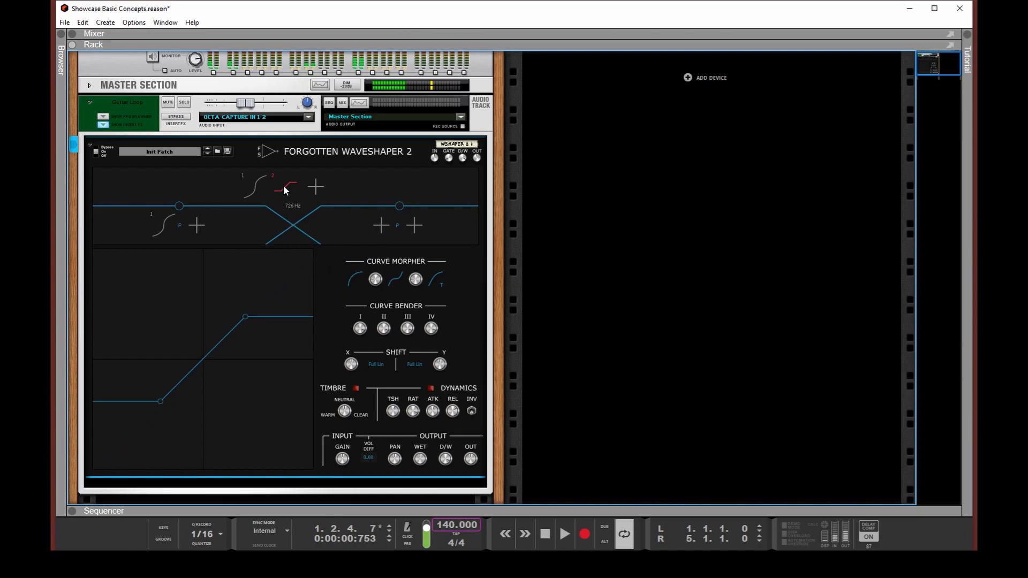
- Assign module 2 to the high band, raise the crossover frequency and apply the Analog Saturation starter to module 1
{"action": "left_click_drag", "start_coordinate": [284, 188], "coordinate": [380, 226]}
{"action": "left_click_drag", "start_coordinate": [294, 224], "coordinate": [267, 227]}
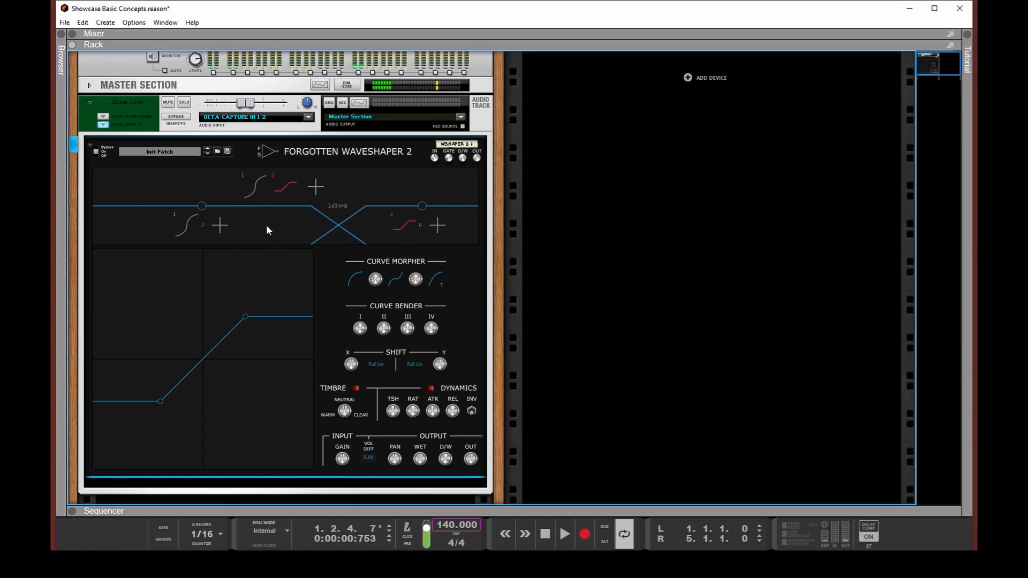
{"action": "left_click", "coordinate": [259, 189]}
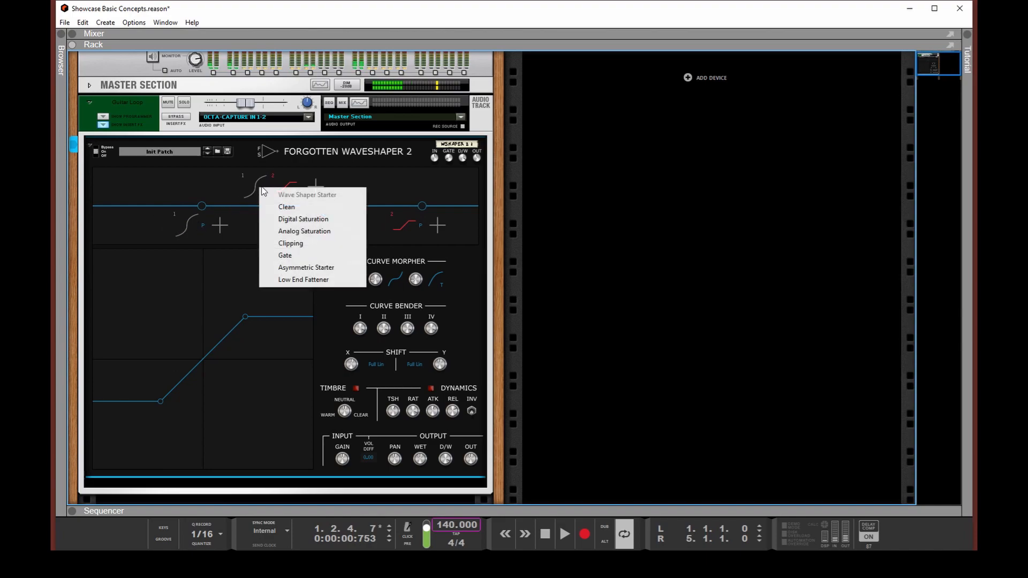
{"action": "left_click", "coordinate": [295, 231]}
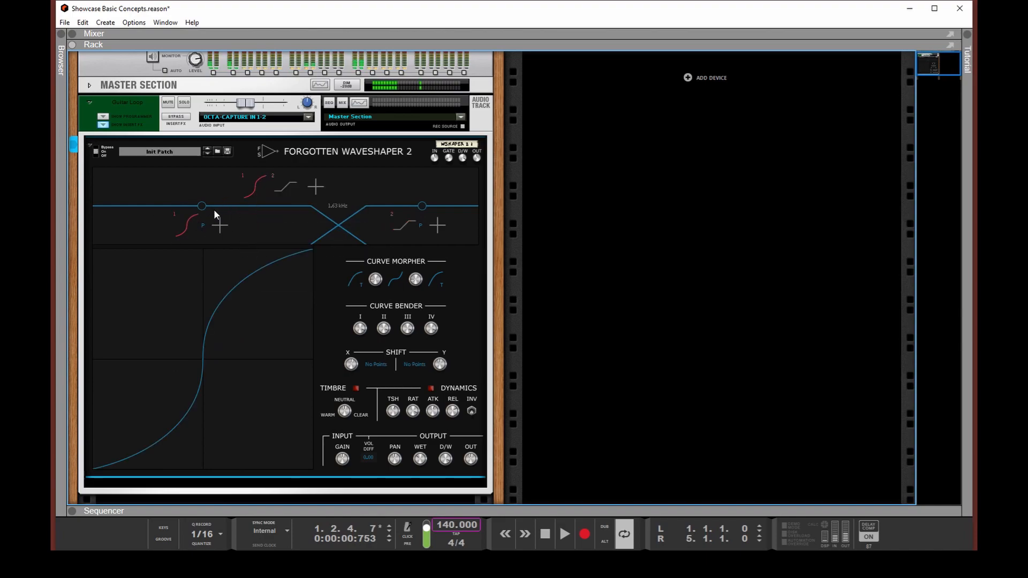
- Activate module 1 in the low band and lower the crossover to about 1.2 kHz while playing the loop
{"action": "left_click", "coordinate": [189, 230]}
{"action": "key", "text": "space"}
{"action": "mouse_move", "coordinate": [341, 222]}
{"action": "left_mouse_down"}
{"action": "mouse_move", "coordinate": [237, 232]}
{"action": "mouse_move", "coordinate": [329, 227]}
{"action": "left_mouse_up"}
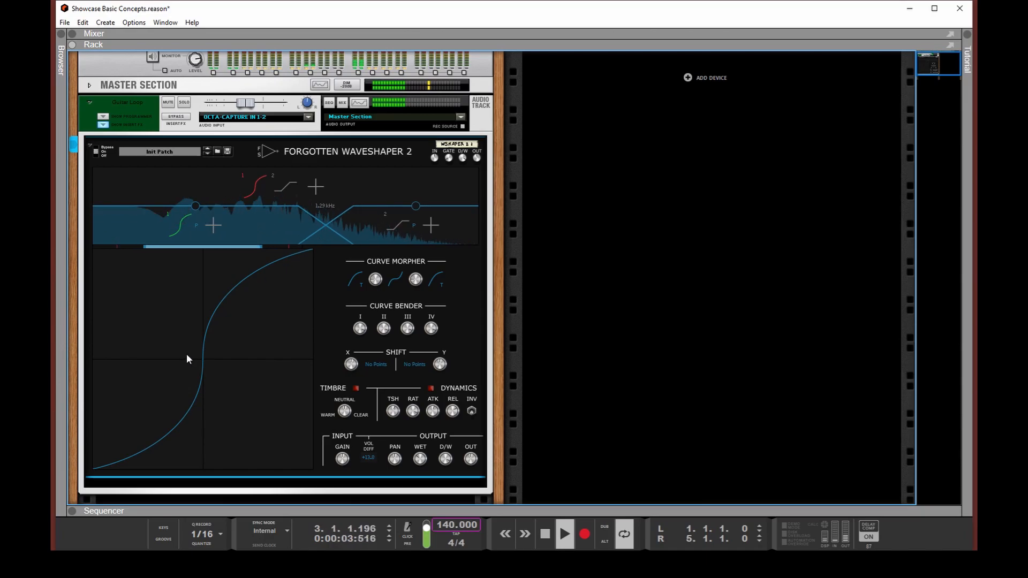
{"action": "key", "text": "space"}
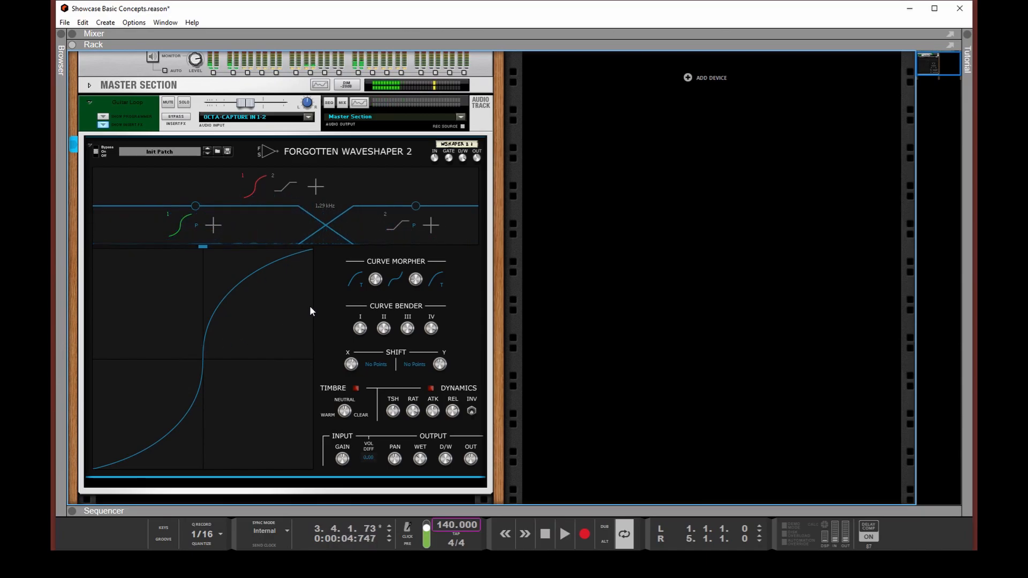